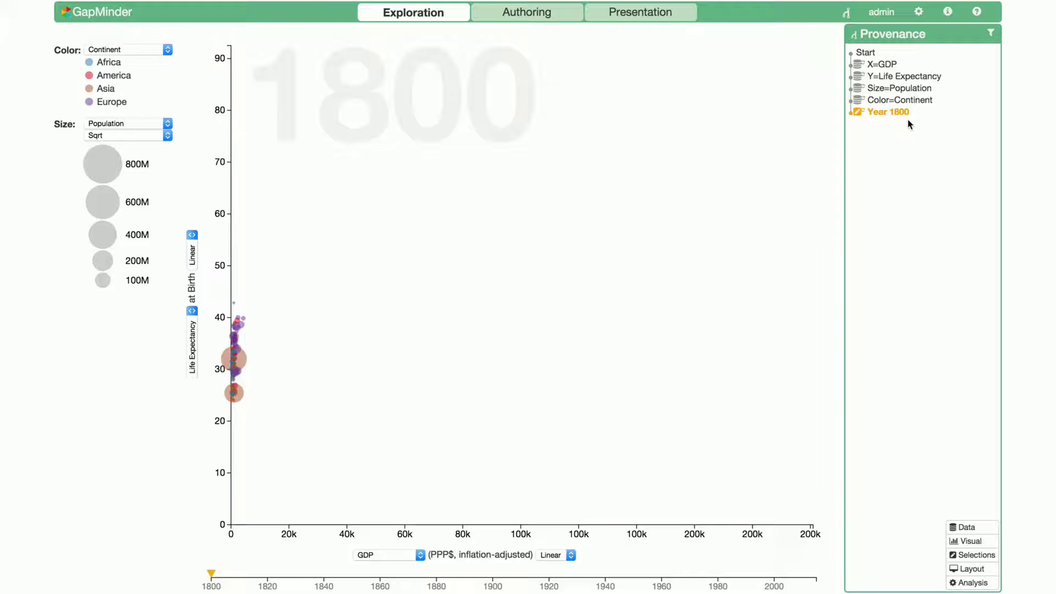
# Set the GDP axis scale to Log and move the timeline from 1800 to 2015.
pyautogui.click(571, 555)
pyautogui.click(563, 567)
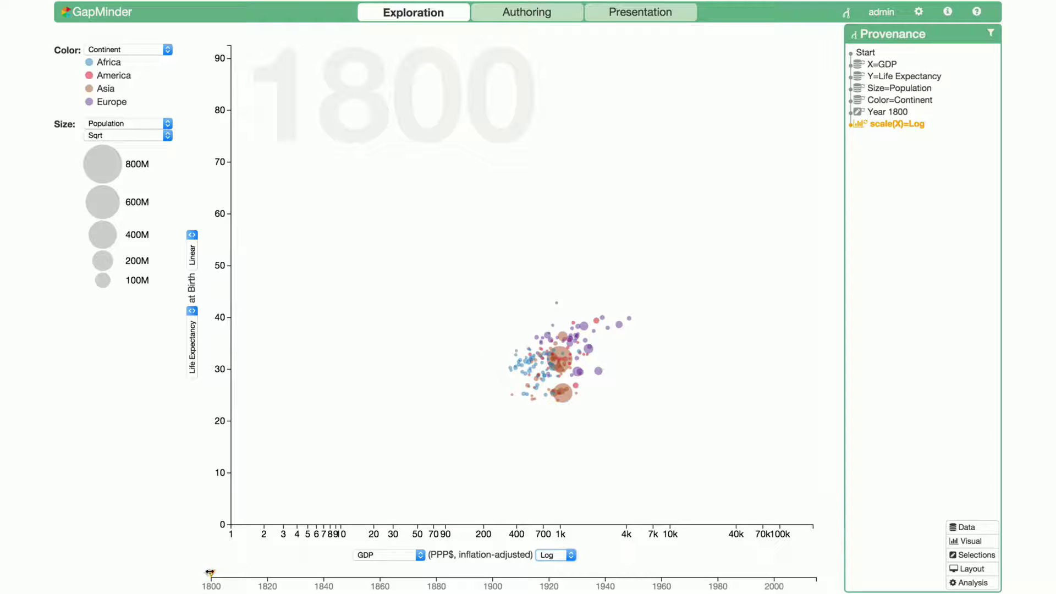
pyautogui.moveTo(210, 572); pyautogui.dragTo(861, 500)
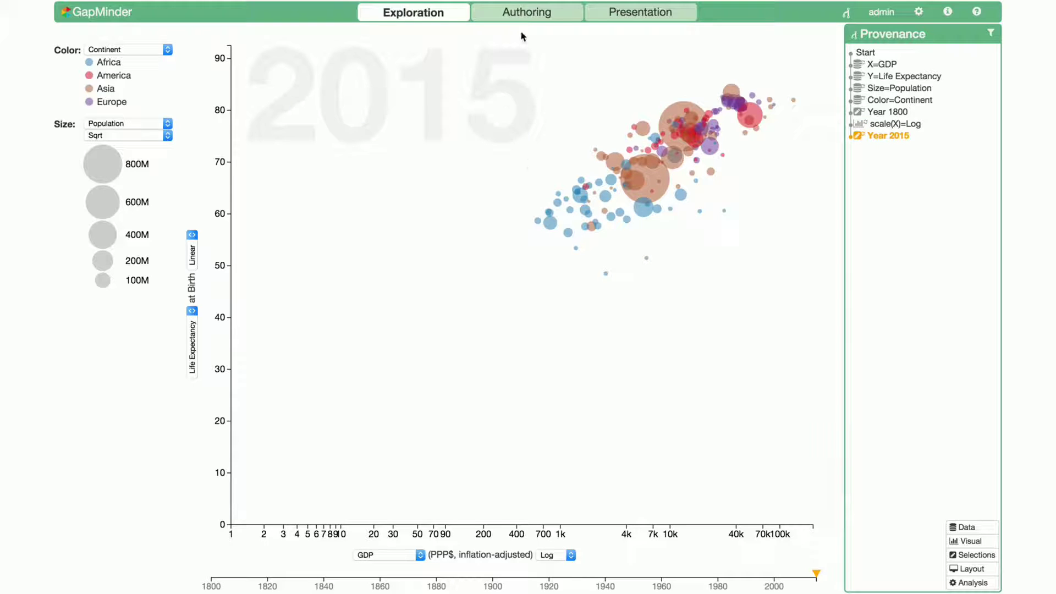
# Switch to authoring mode and extract a story from the recorded provenance states.
pyautogui.click(526, 14)
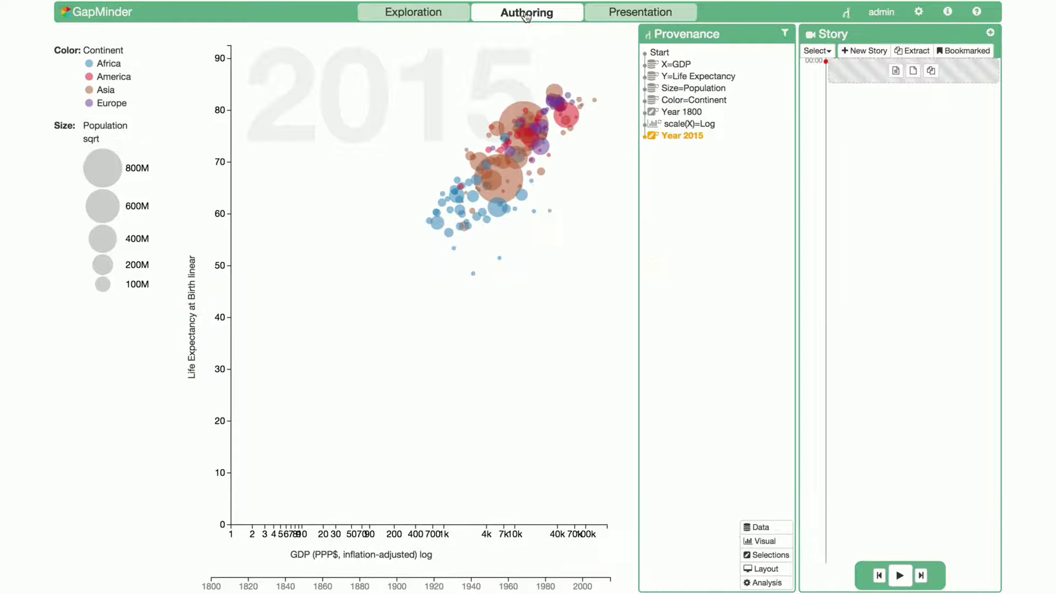
pyautogui.click(922, 58)
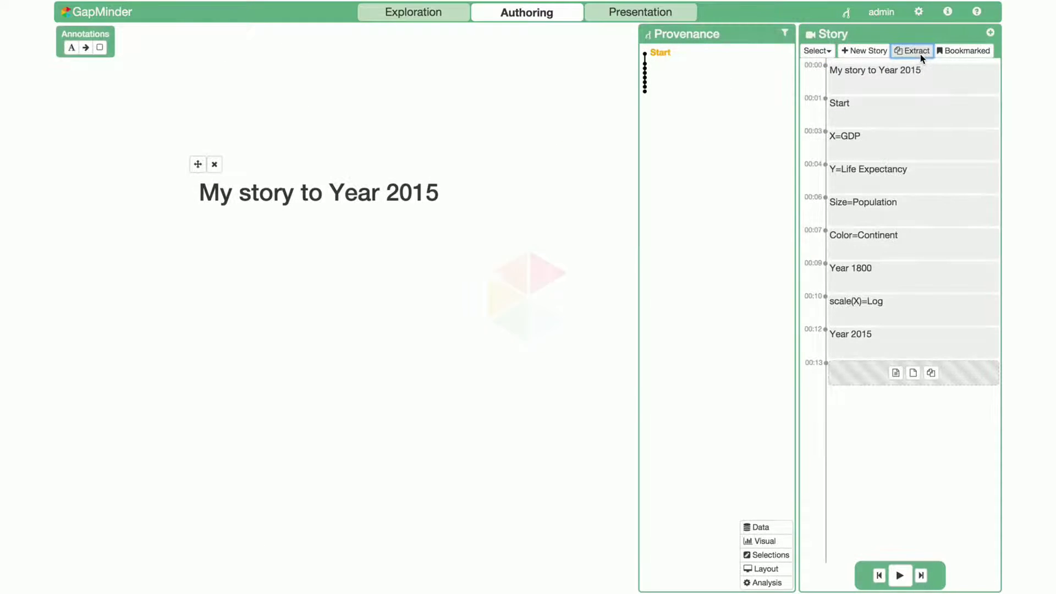
pyautogui.moveTo(882, 164)
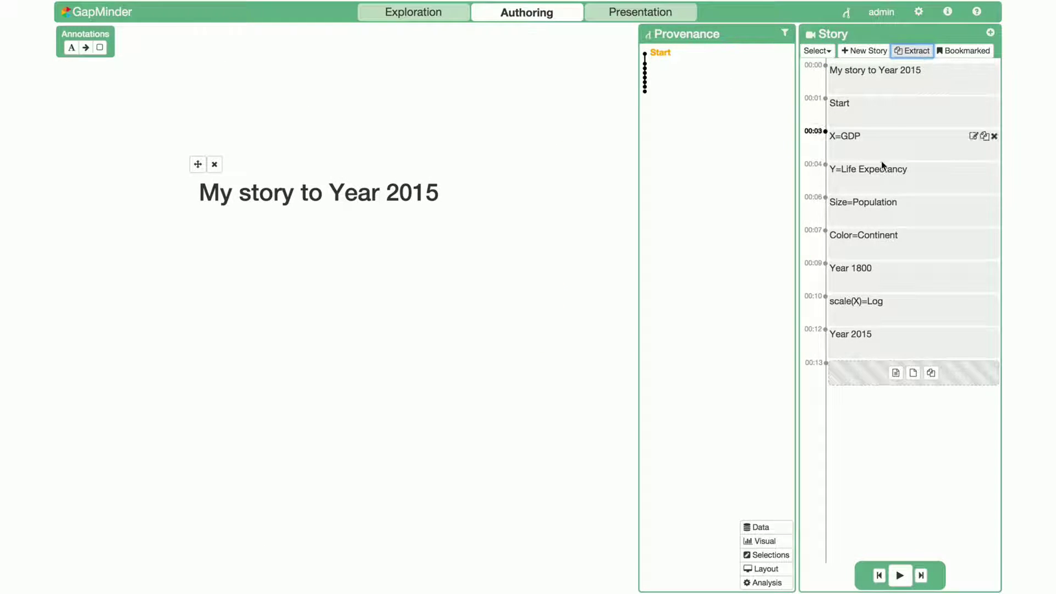
# Add the text "2015: As people got healthier they also were richer" to the Year 2015 slide and place it below the bubbles.
pyautogui.click(646, 94)
pyautogui.click(646, 95)
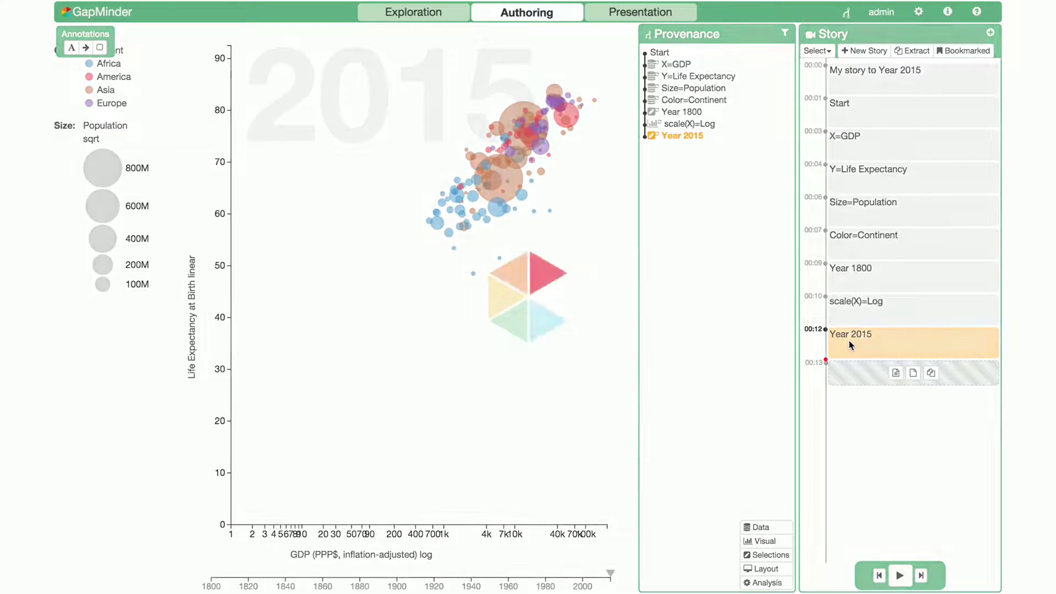
pyautogui.moveTo(850, 345)
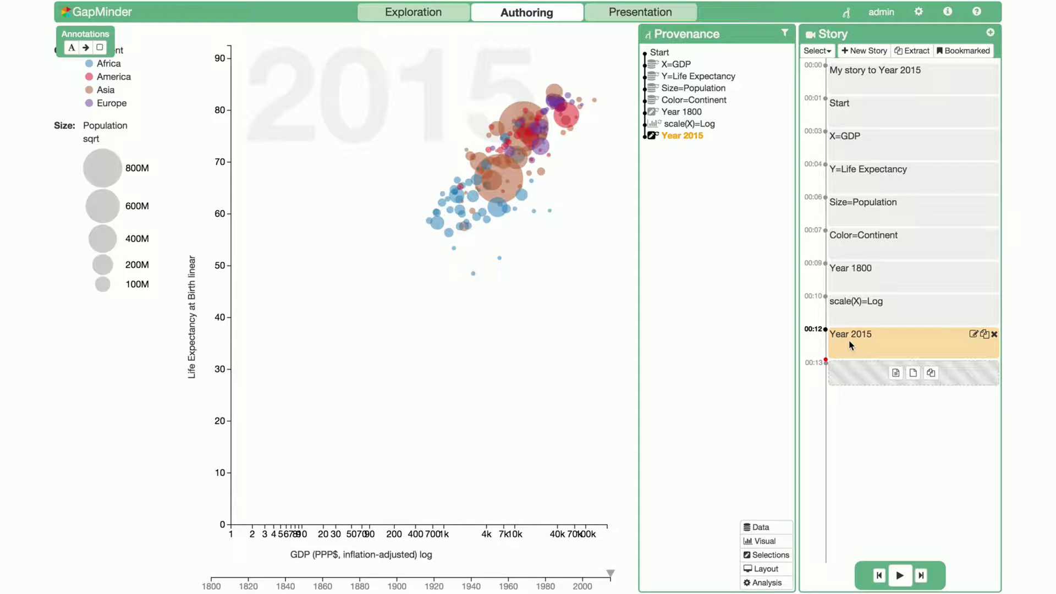
pyautogui.click(71, 48)
pyautogui.click(311, 105)
pyautogui.click(311, 105)
pyautogui.write('2015')
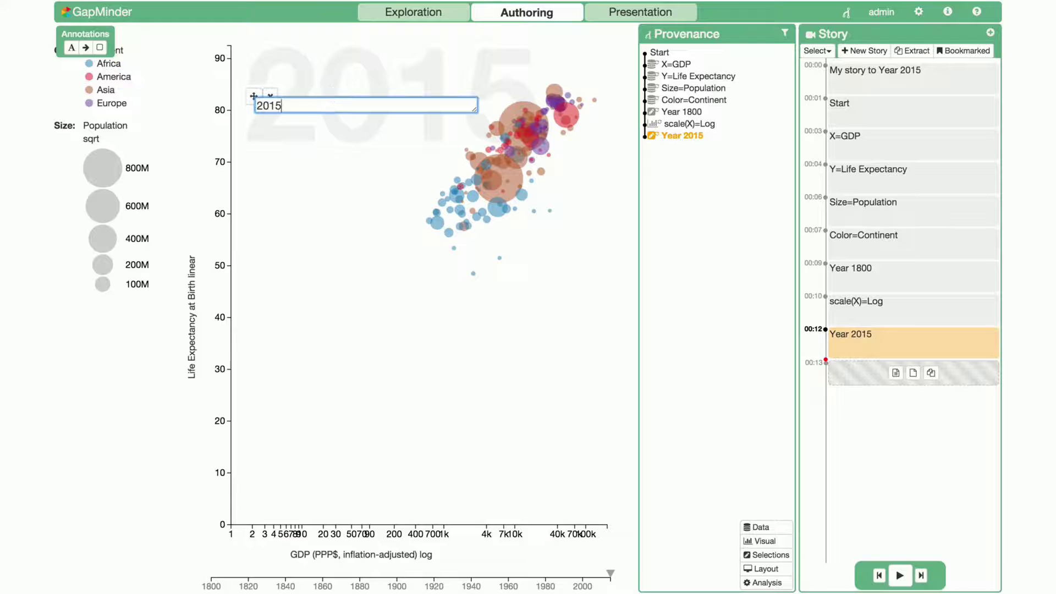
pyautogui.write(': As people got healthier they also were richer')
pyautogui.press('Return')
pyautogui.moveTo(253, 95); pyautogui.dragTo(240, 176)
pyautogui.moveTo(253, 250); pyautogui.dragTo(299, 312)
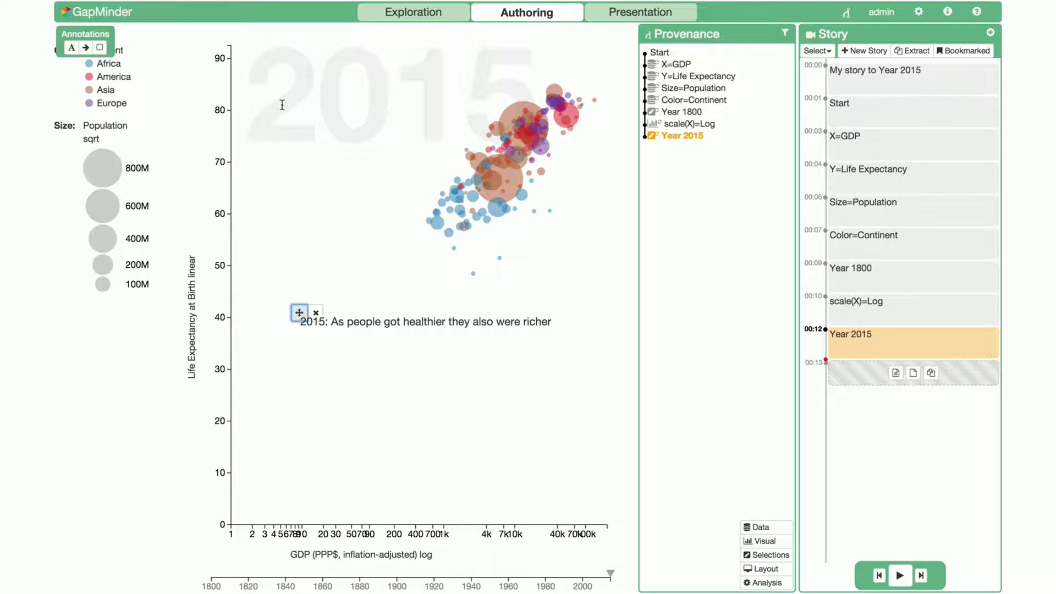
# Return to exploration mode, set the timeline to 1946, and select Sweden followed by Norway in the chart.
pyautogui.click(383, 15)
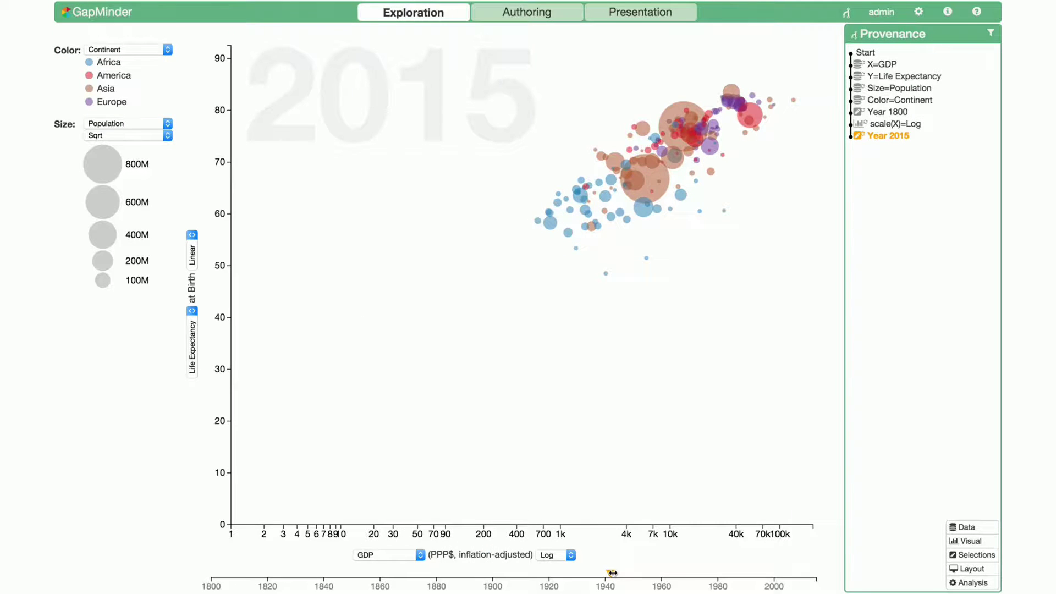
pyautogui.moveTo(610, 573); pyautogui.dragTo(625, 573)
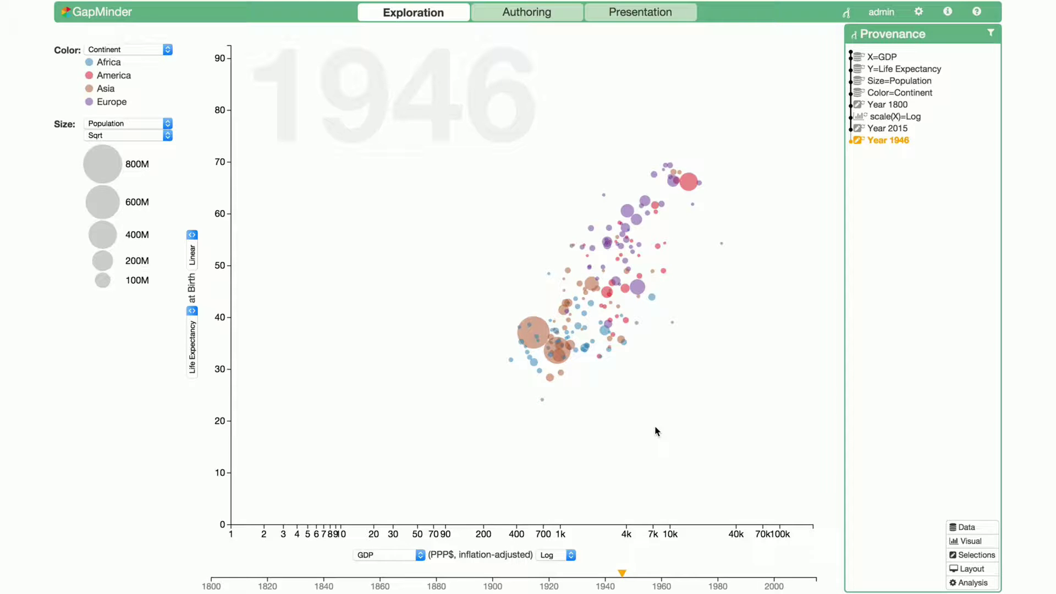
pyautogui.click(669, 165)
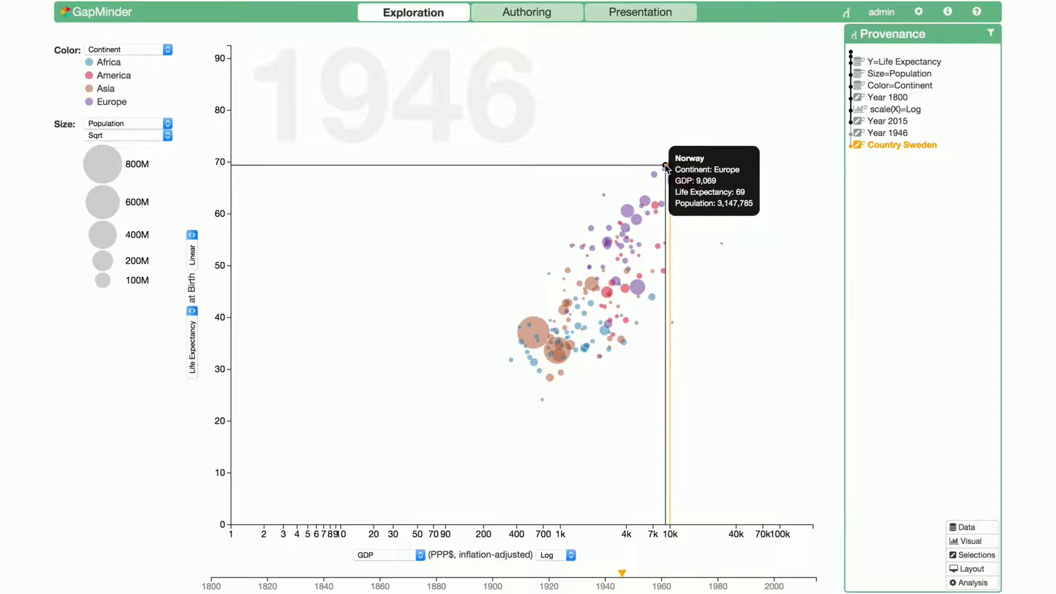
pyautogui.click(666, 166)
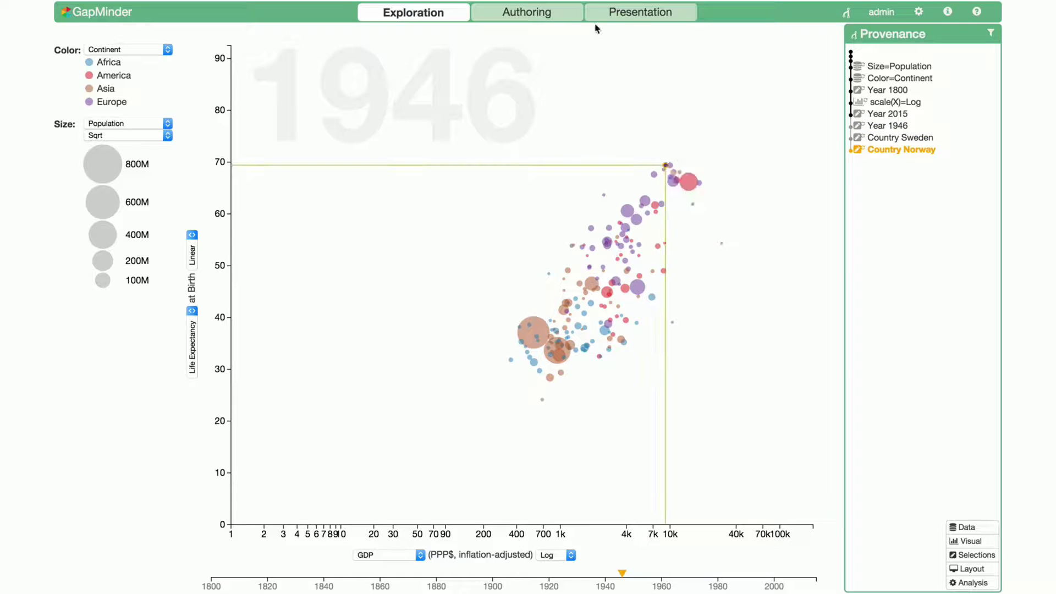
# In authoring mode, add the Country Sweden and Country Norway provenance states to the story after the Year 2015 slide.
pyautogui.click(527, 16)
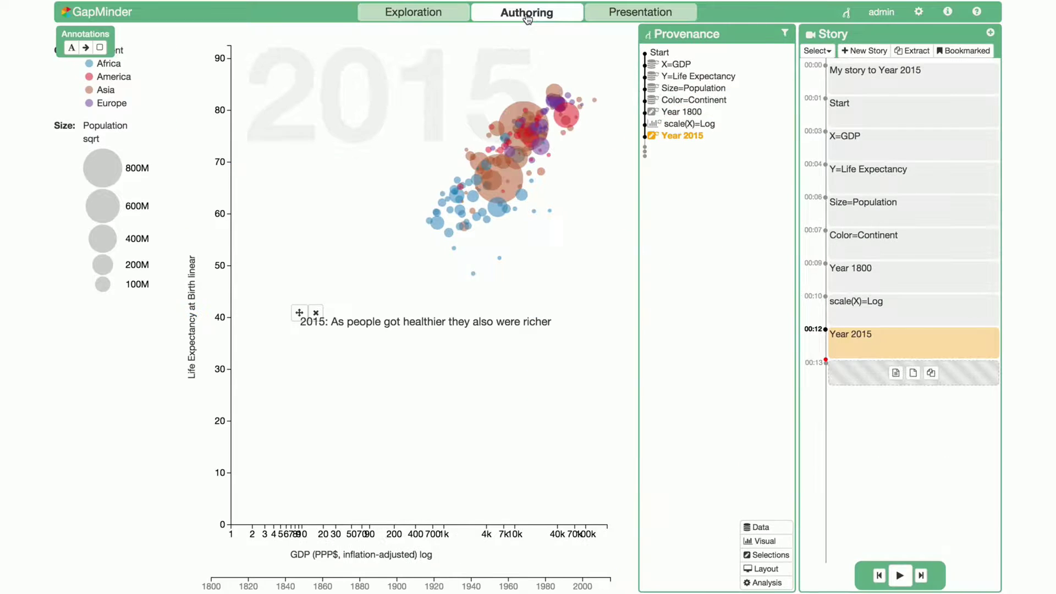
pyautogui.click(645, 155)
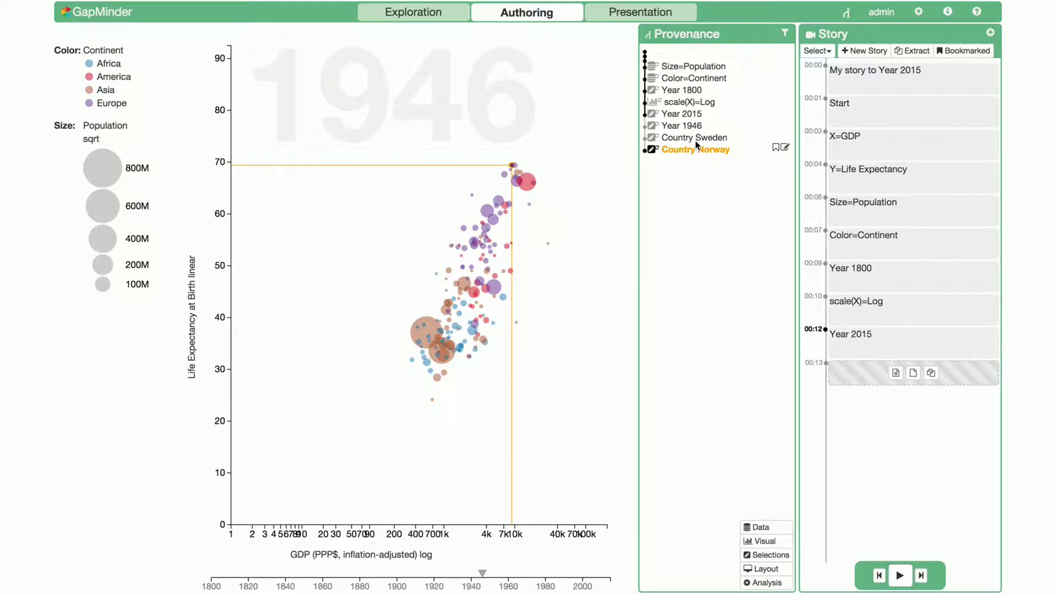
pyautogui.click(696, 140)
pyautogui.click(861, 341)
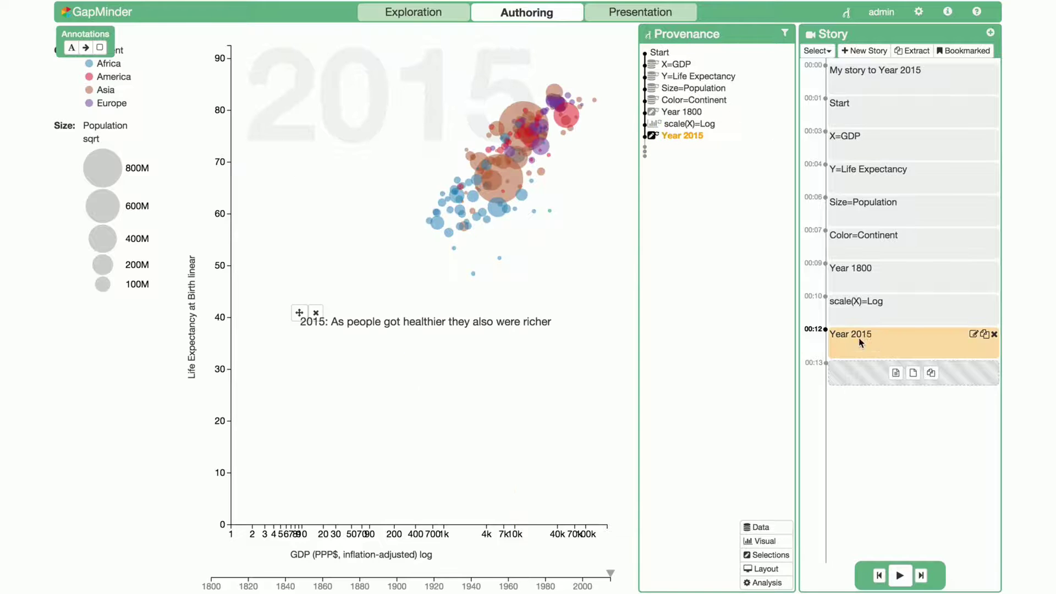
pyautogui.click(645, 153)
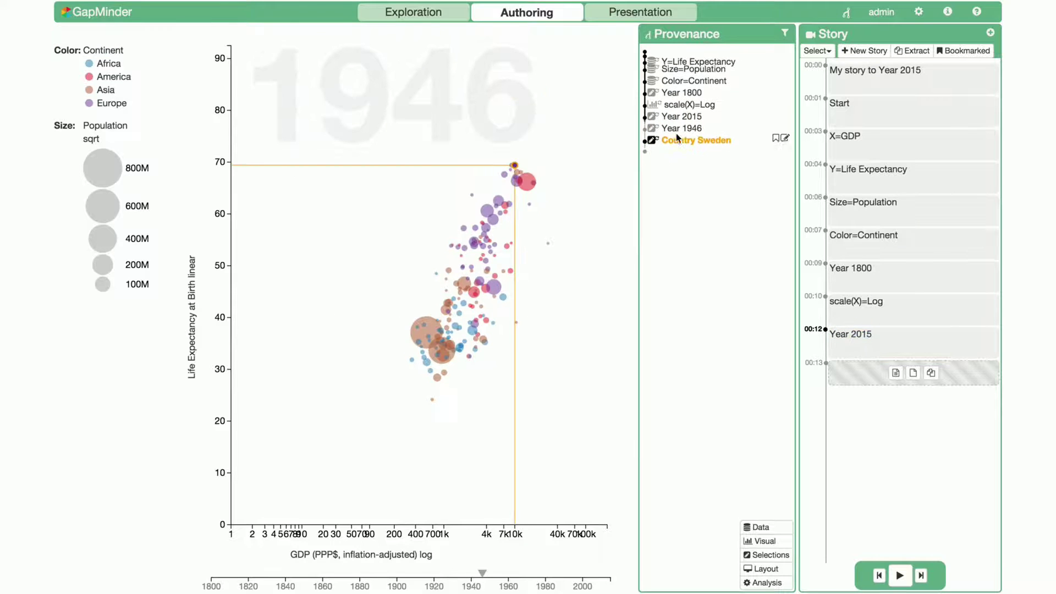
pyautogui.moveTo(677, 137); pyautogui.dragTo(853, 368)
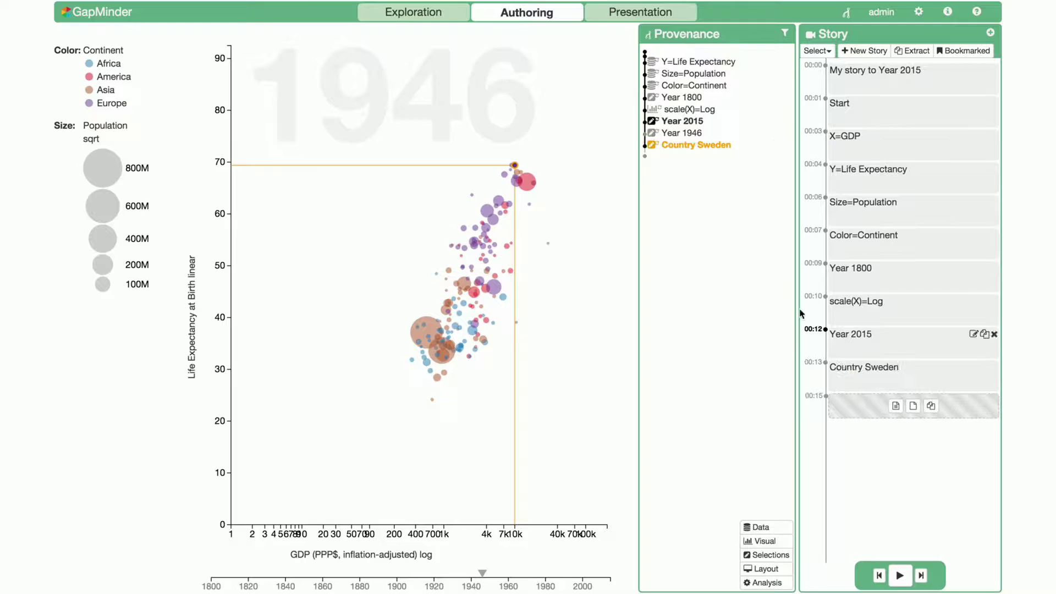
pyautogui.click(645, 157)
pyautogui.moveTo(651, 150); pyautogui.dragTo(854, 410)
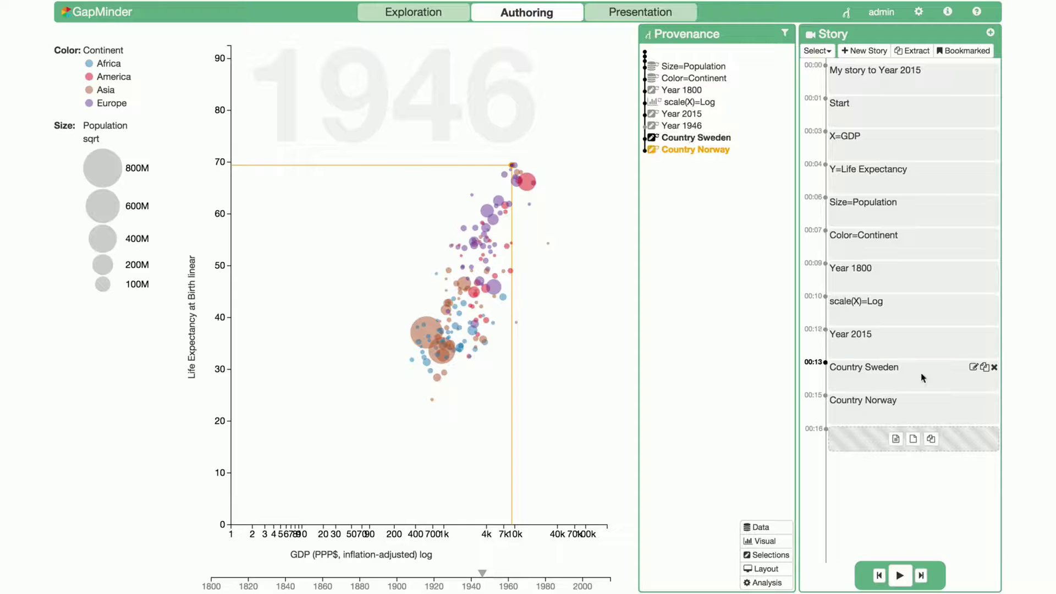
# Add a "Sweden" text annotation to the Country Sweden slide and place it just above the country's highlighted bubble.
pyautogui.click(860, 377)
pyautogui.click(69, 48)
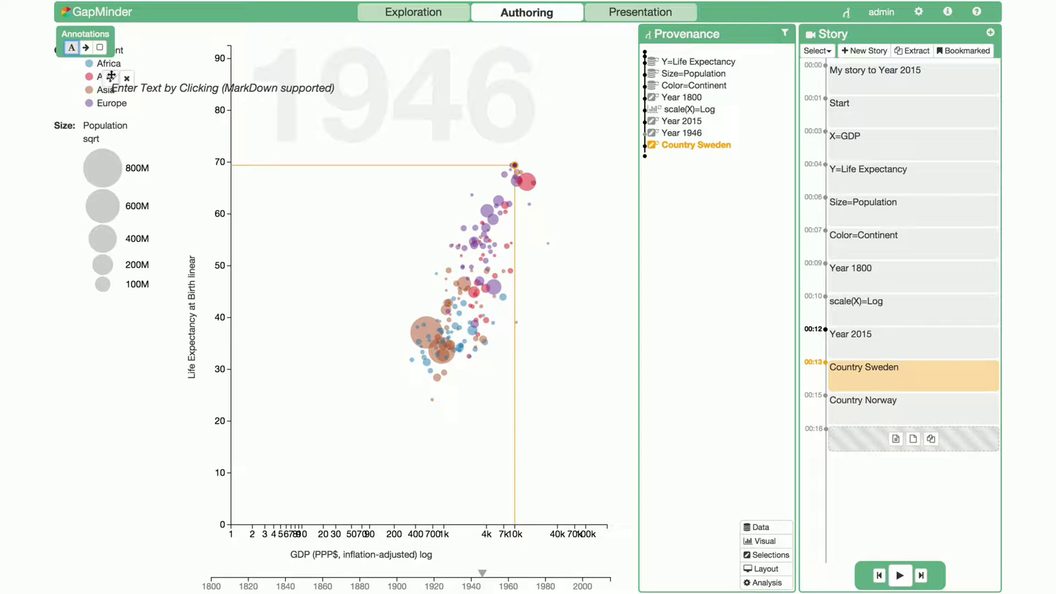
pyautogui.click(383, 116)
pyautogui.click(418, 124)
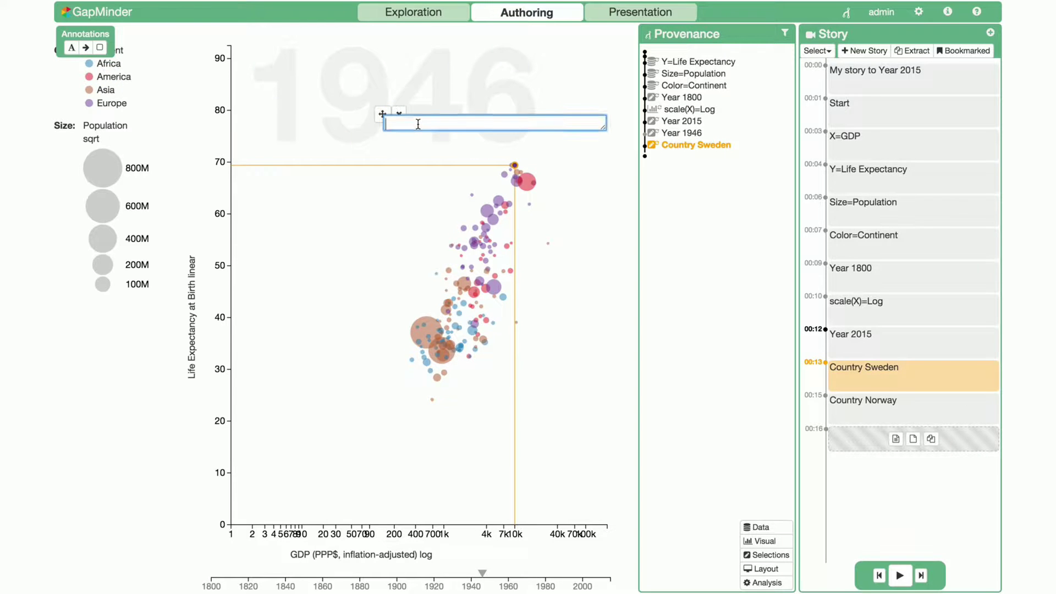
pyautogui.write('Sweden')
pyautogui.moveTo(385, 116)
pyautogui.mouseDown()
pyautogui.moveTo(445, 120)
pyautogui.moveTo(470, 135)
pyautogui.mouseUp()
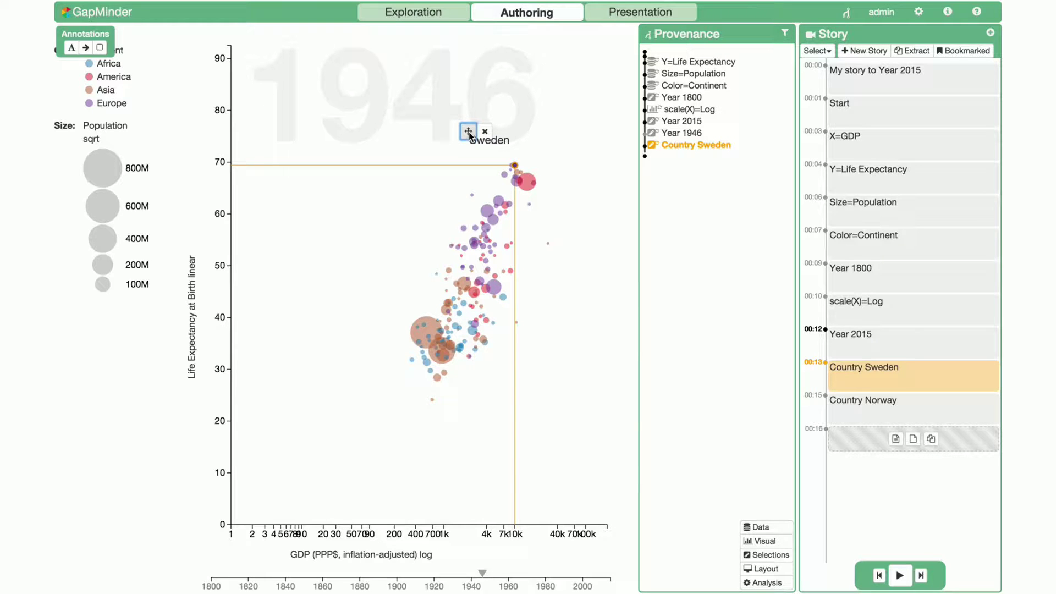
# Add an arrow annotation running from the "Sweden" label to Sweden's highlighted bubble.
pyautogui.click(86, 47)
pyautogui.click(114, 77)
pyautogui.moveTo(114, 77)
pyautogui.mouseDown()
pyautogui.moveTo(384, 106)
pyautogui.moveTo(478, 163)
pyautogui.moveTo(469, 150)
pyautogui.mouseUp()
pyautogui.moveTo(601, 282); pyautogui.dragTo(506, 162)
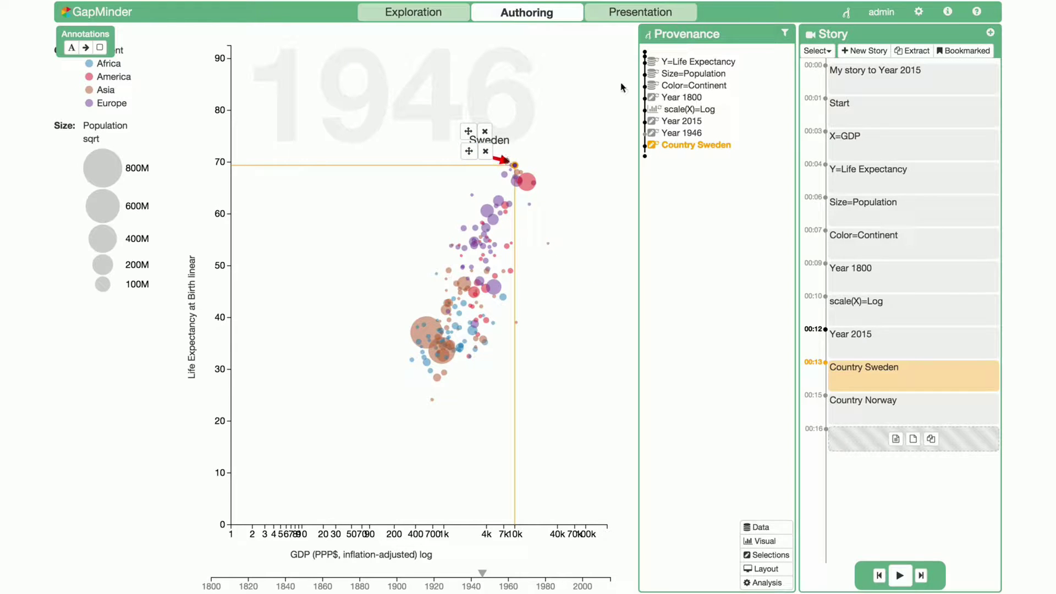
# Switch to presentation mode and step through the story slides from Year 1800 to Country Norway.
pyautogui.click(630, 14)
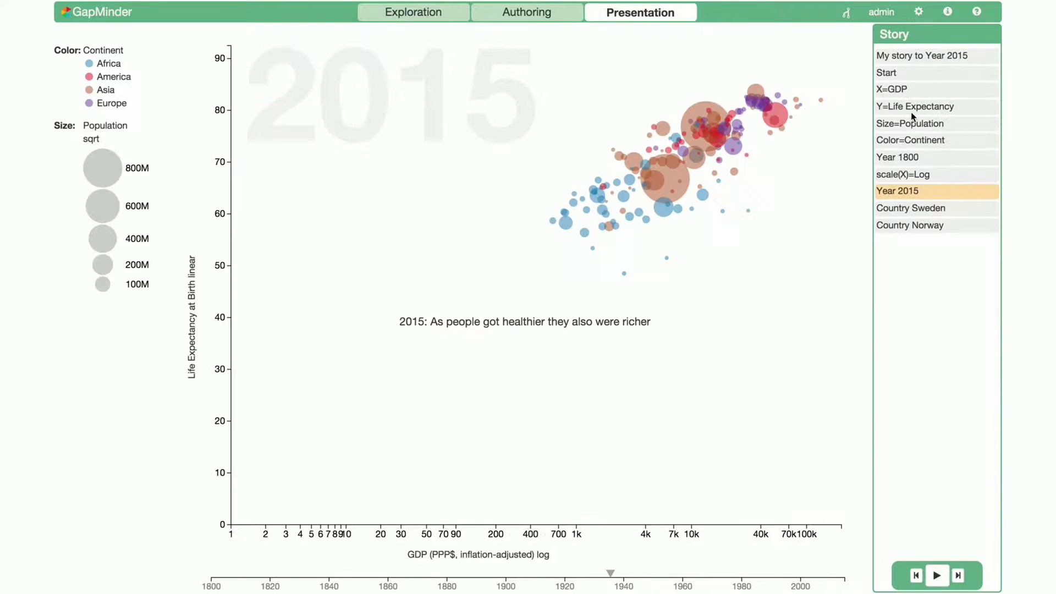
pyautogui.click(911, 156)
pyautogui.click(908, 174)
pyautogui.click(905, 191)
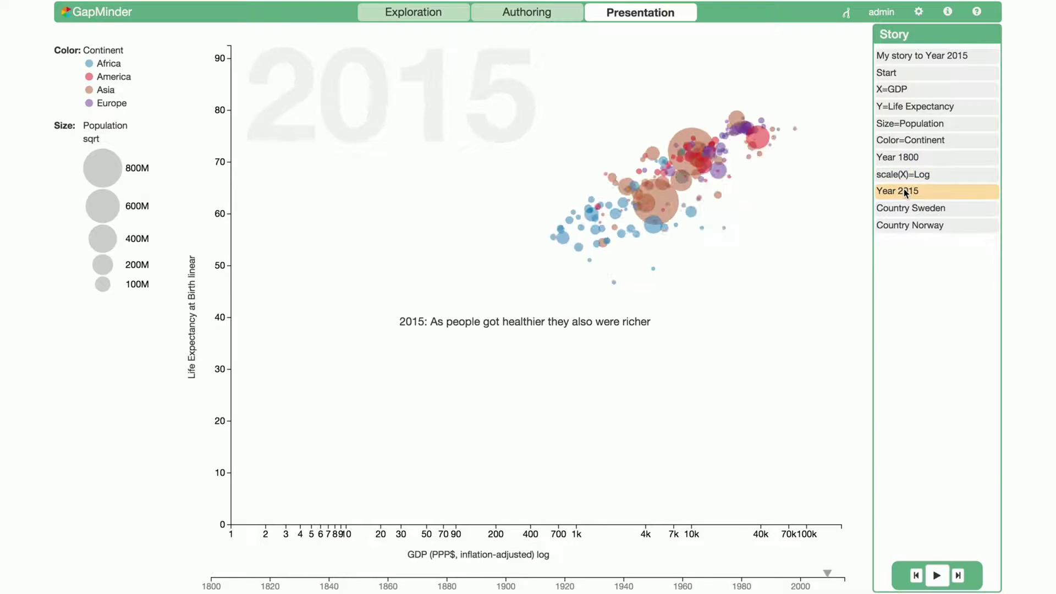
pyautogui.click(903, 208)
pyautogui.click(904, 226)
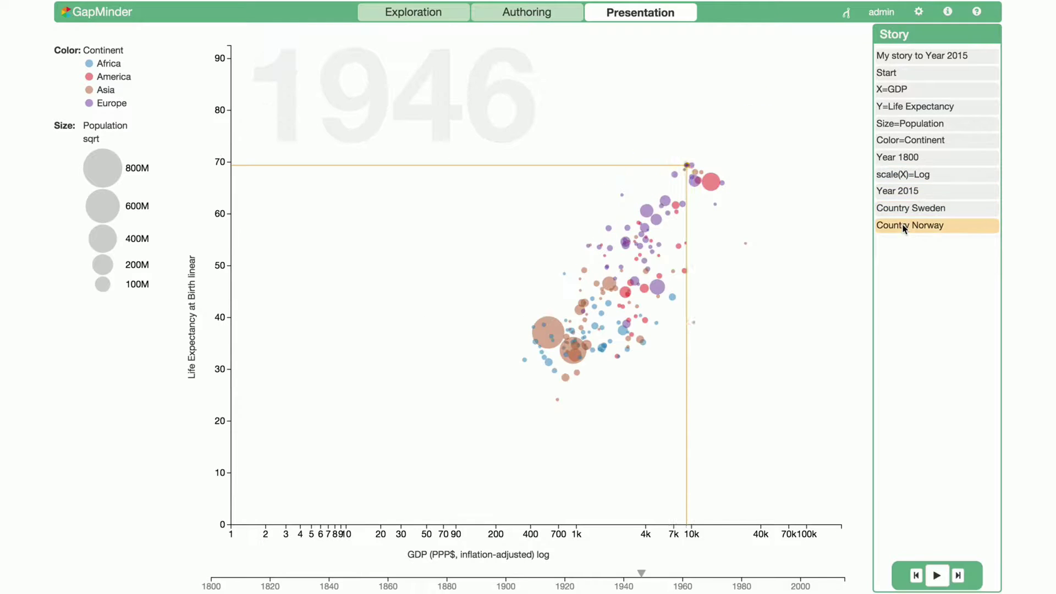
# Play the story from its title slide through to Country Norway and stop the playback.
pyautogui.click(906, 57)
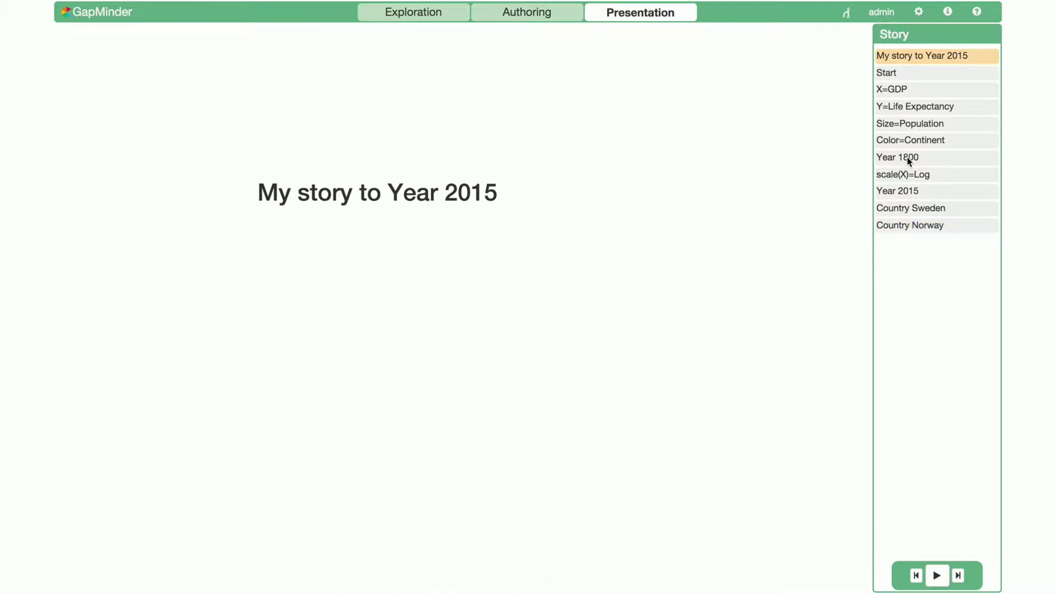
pyautogui.click(938, 574)
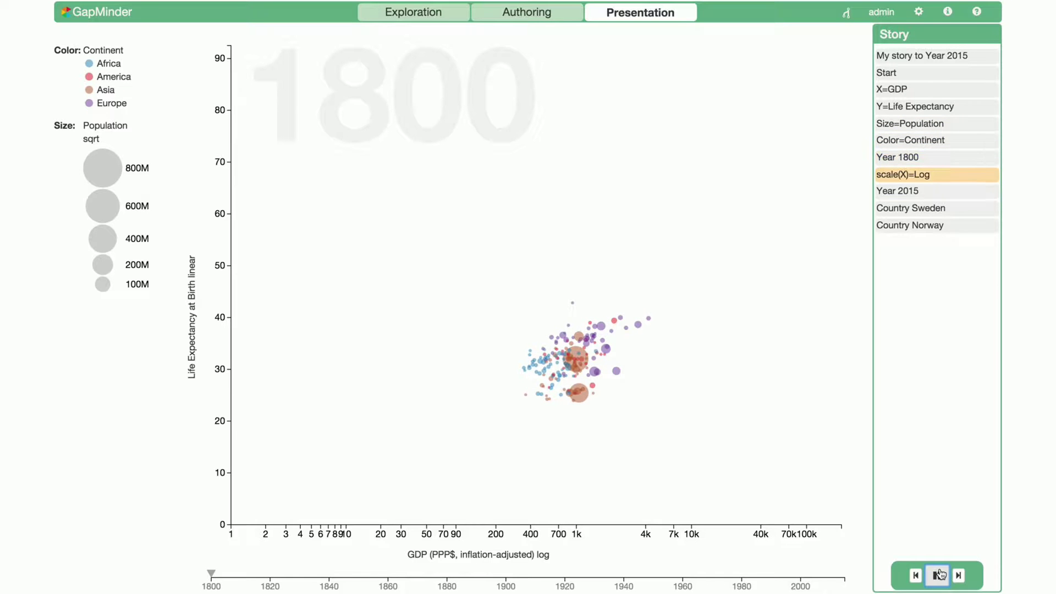
pyautogui.click(941, 574)
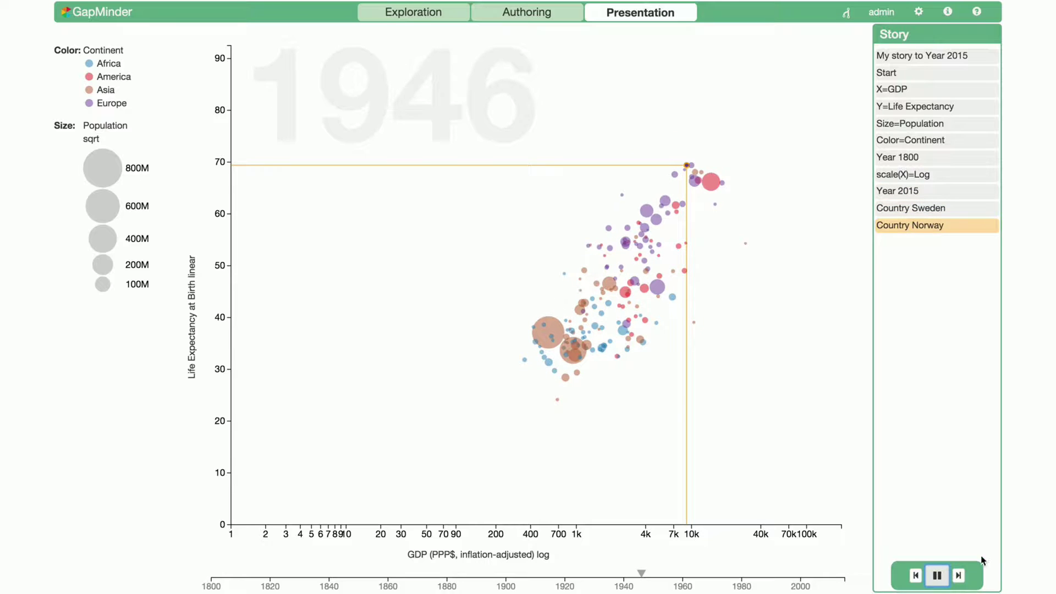
pyautogui.click(937, 576)
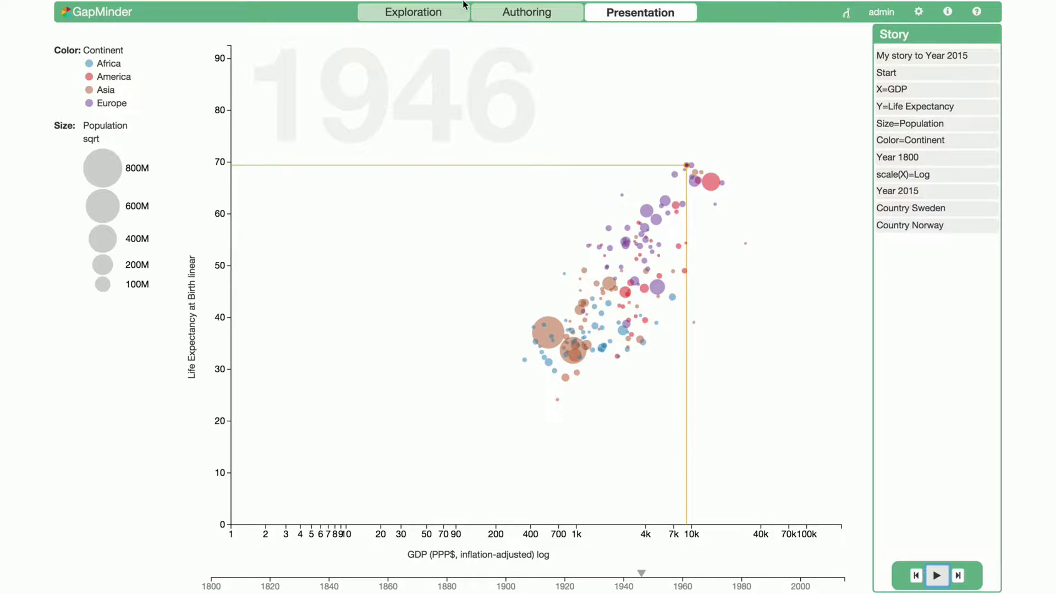
# Reveal the browser's address bar and select the presentation's full web address.
pyautogui.moveTo(463, 5)
pyautogui.click(452, 49)
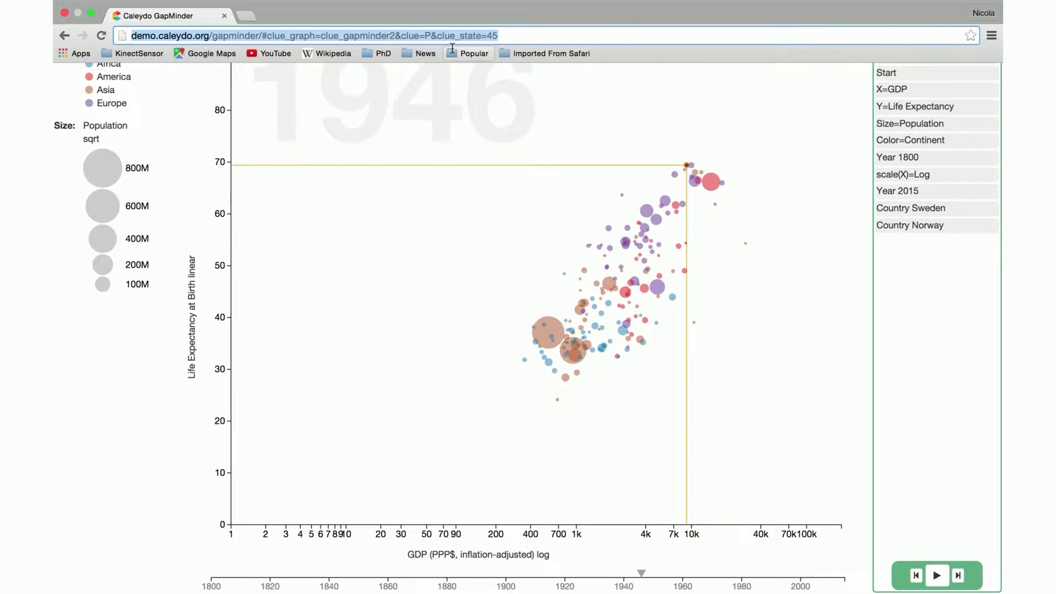